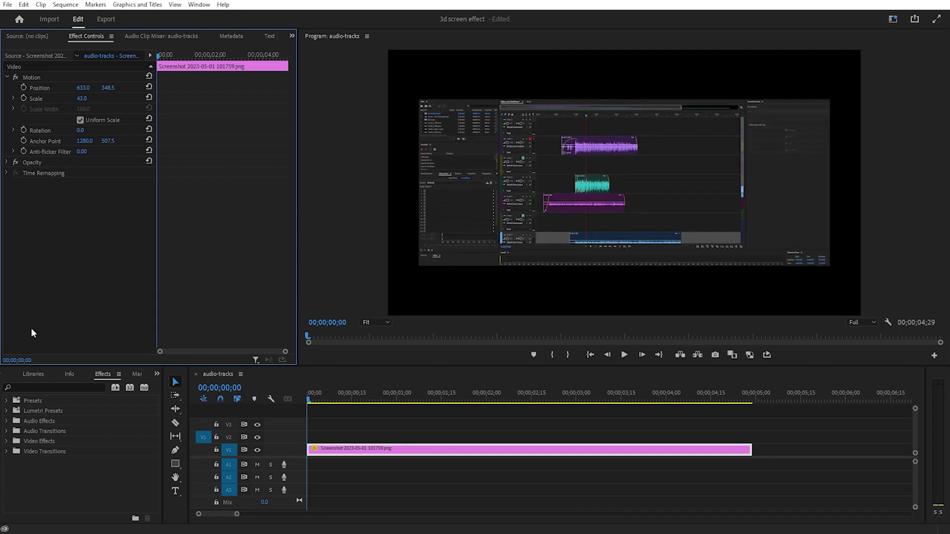
Apply the Basic 3D perspective effect to the screenshot clip on track V1.
click(7, 442)
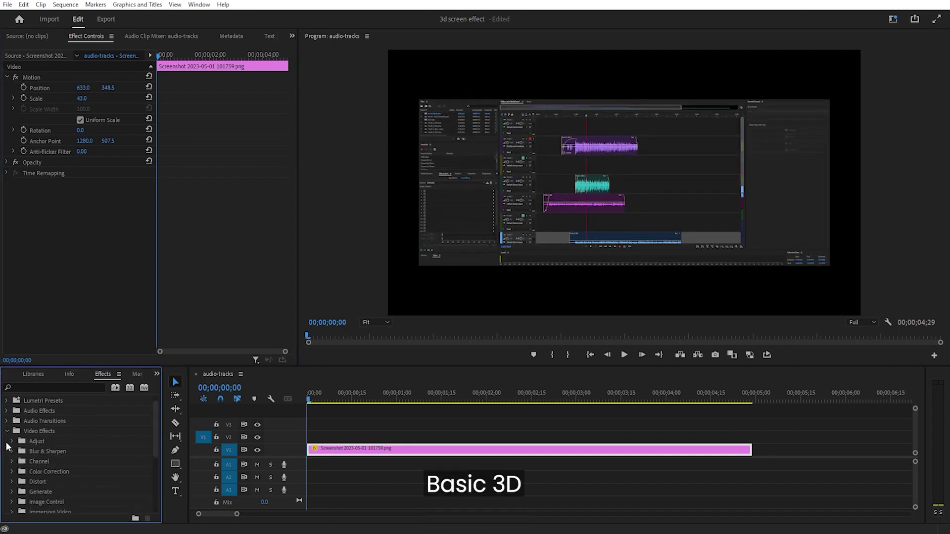
scroll(7, 447, down, 3)
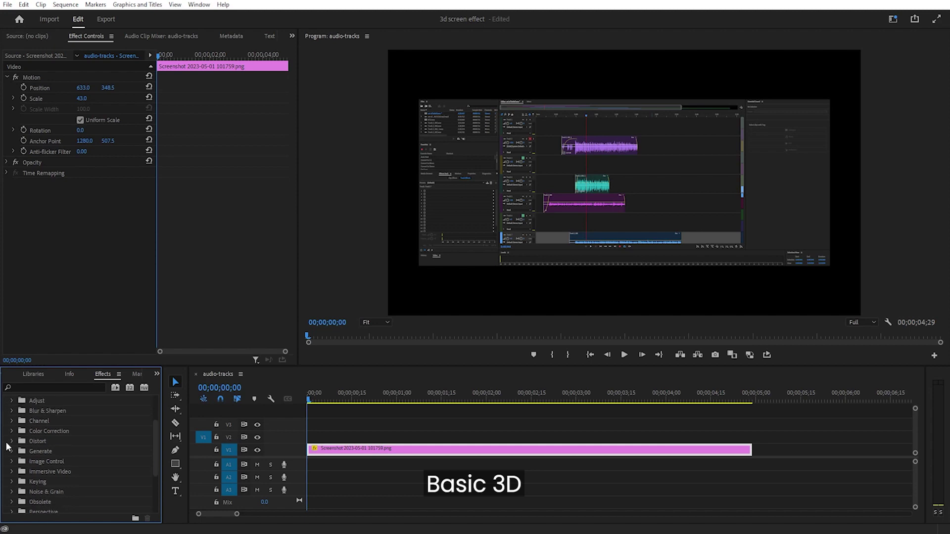
scroll(13, 505, down, 3)
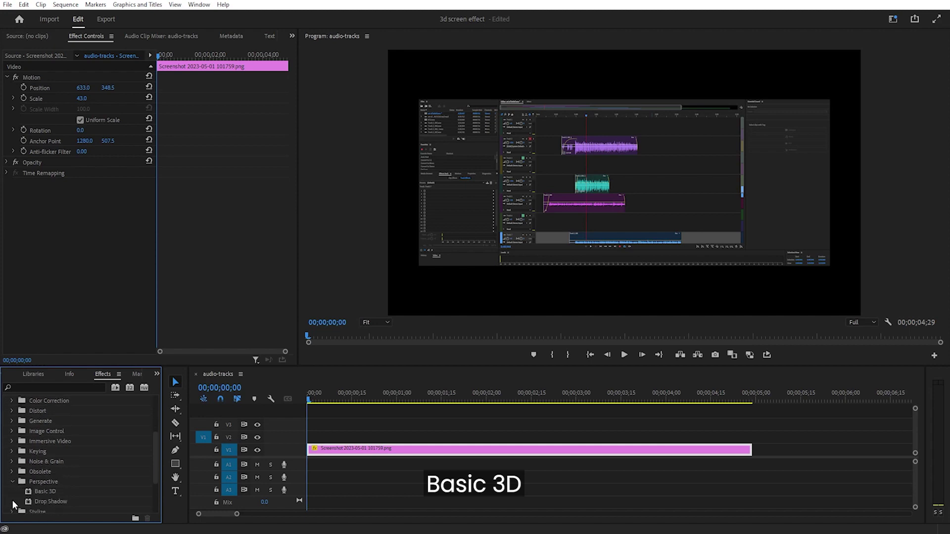
drag(44, 481, 355, 449)
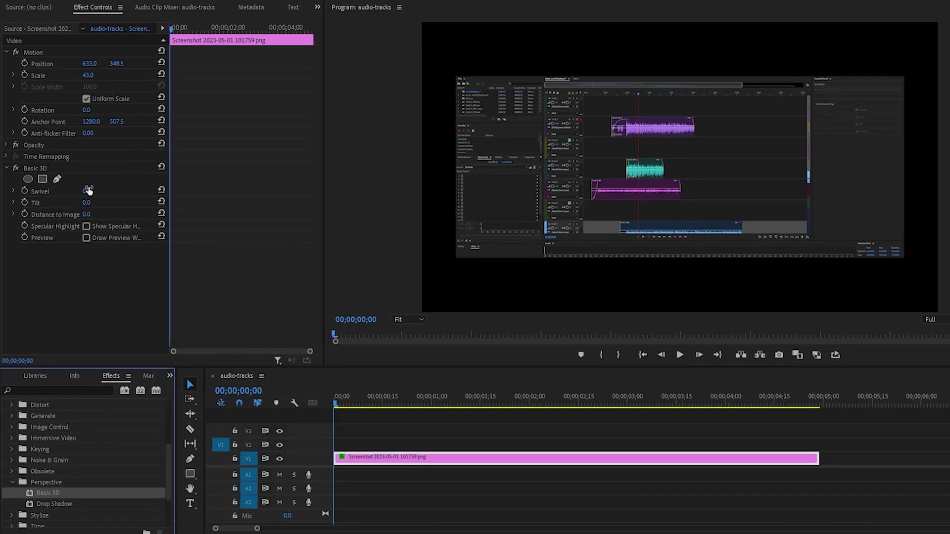
Set the clip's Swivel to 30°, Tilt to -11° and Distance to Image to -63, show the specular highlight, and set Position to 654, 308.5.
drag(88, 190, 82, 226)
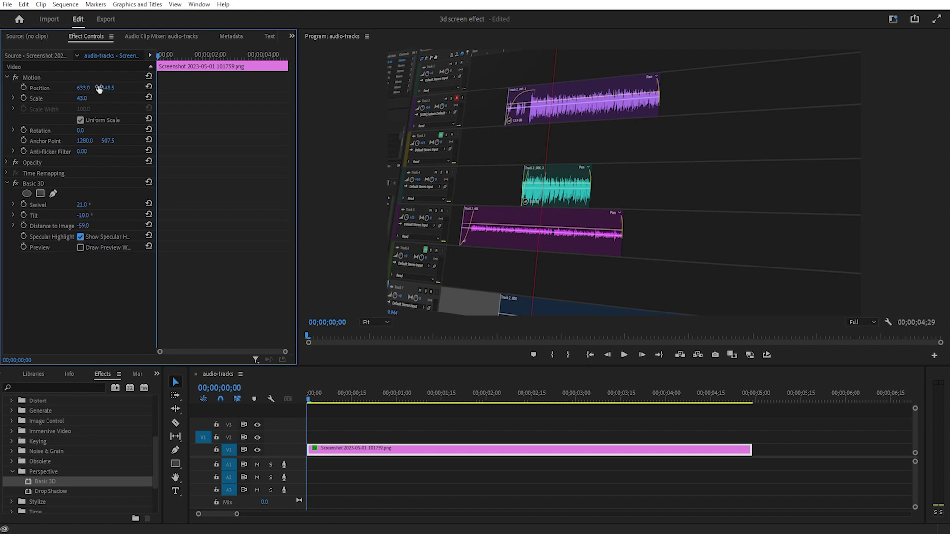
mouse_move(108, 92)
mouse_down()
mouse_move(125, 92)
mouse_move(106, 89)
mouse_up()
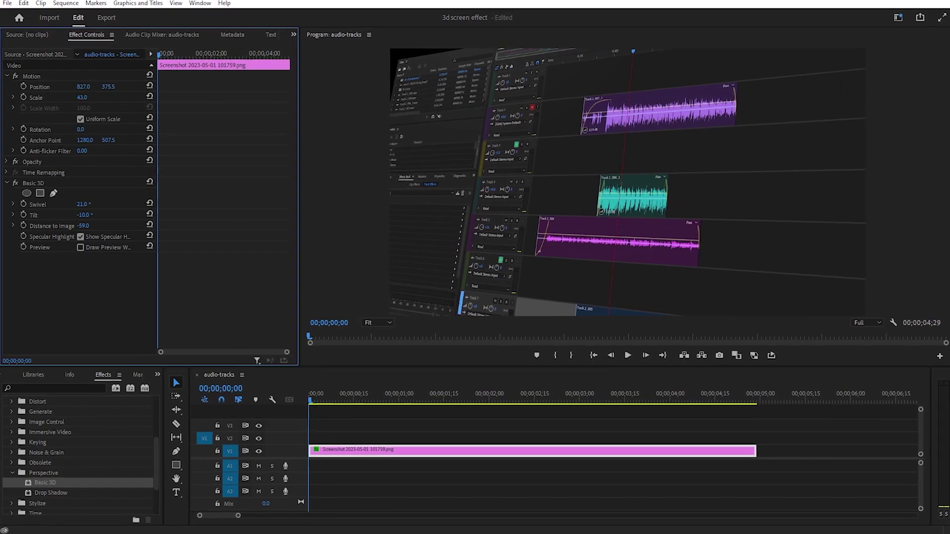
mouse_move(82, 204)
mouse_down()
mouse_move(94, 204)
mouse_move(88, 218)
mouse_up()
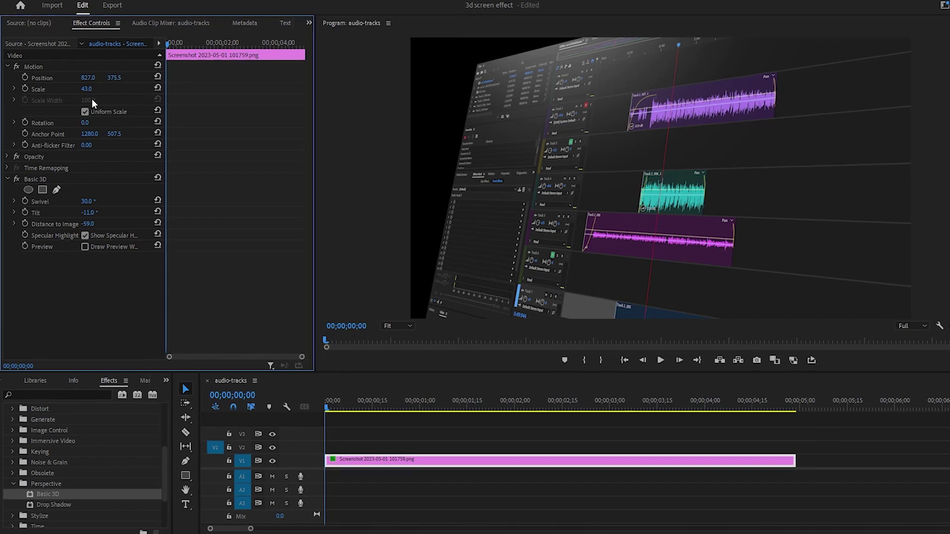
drag(88, 78, 119, 74)
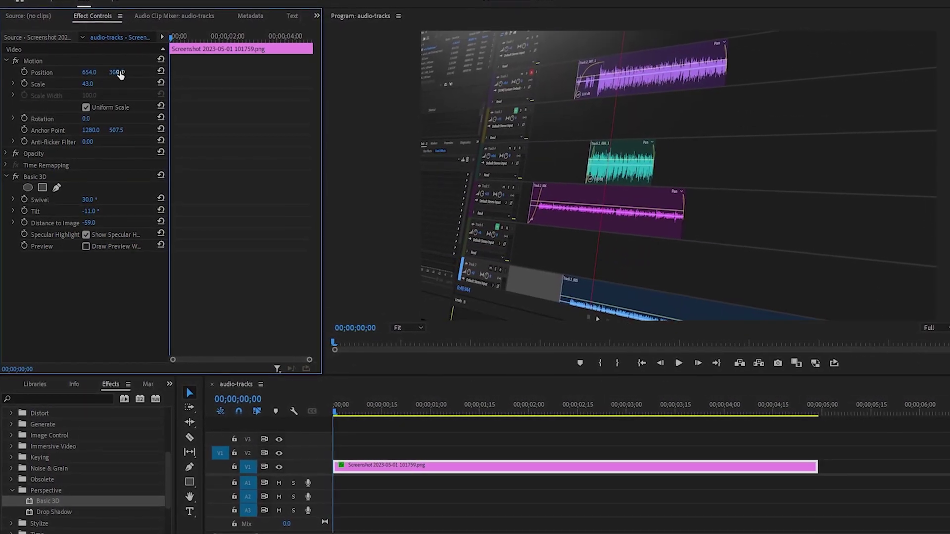
mouse_move(90, 224)
mouse_down()
mouse_move(111, 223)
mouse_move(85, 224)
mouse_up()
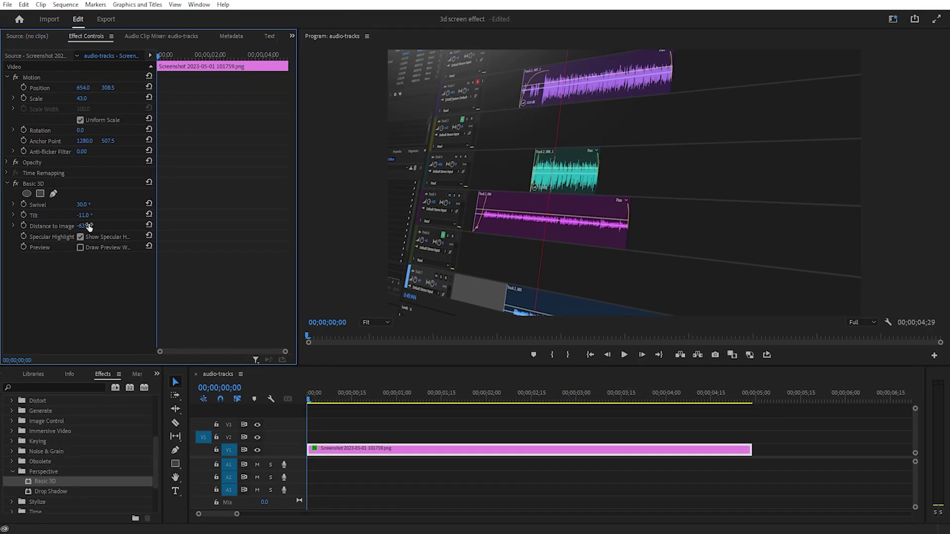
Apply the Lens Distortion effect to the screenshot clip and set its Curvature to -3.
scroll(42, 424, up, 4)
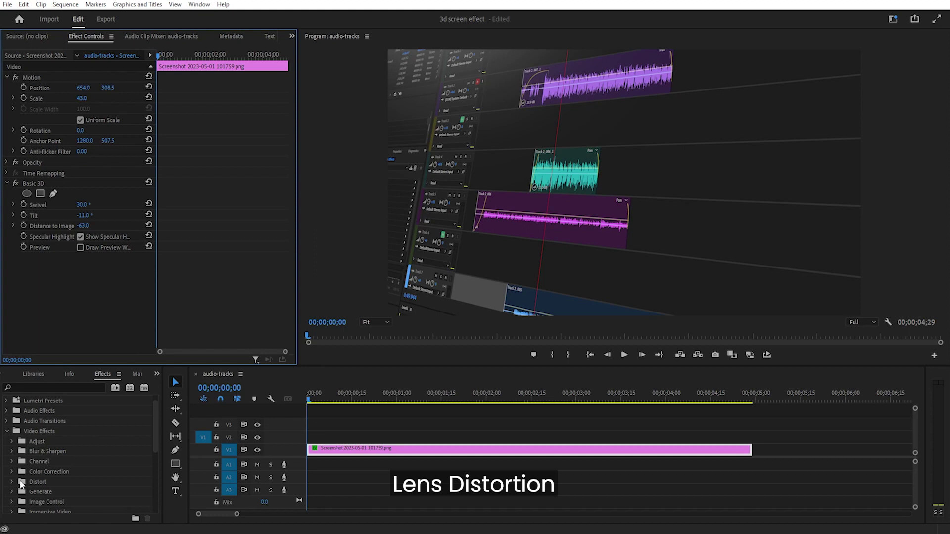
click(12, 481)
scroll(25, 478, down, 2)
drag(58, 470, 331, 448)
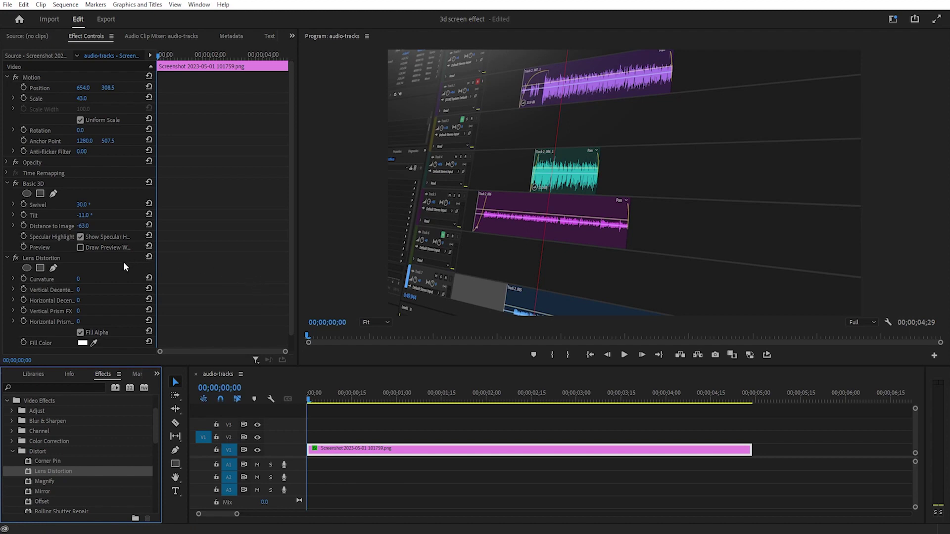
mouse_move(78, 281)
mouse_down()
mouse_move(89, 280)
mouse_move(73, 280)
mouse_up()
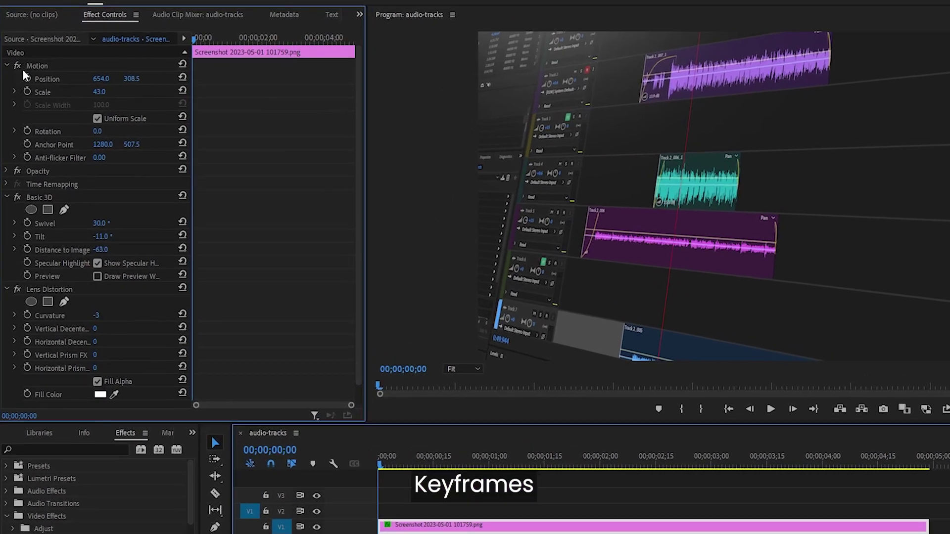
Turn on keyframing for Position, Scale, Swivel and Tilt at the start of the screenshot clip.
click(28, 75)
click(28, 90)
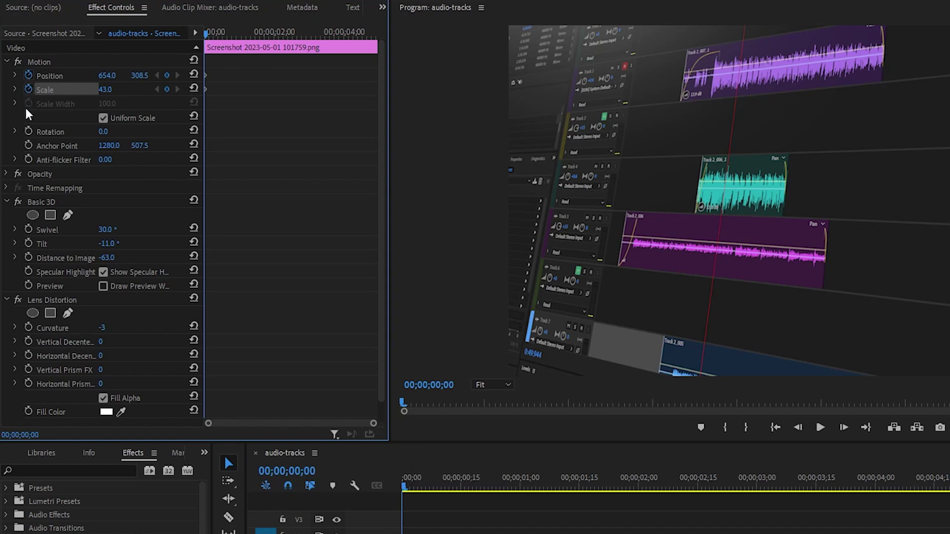
click(28, 229)
click(28, 243)
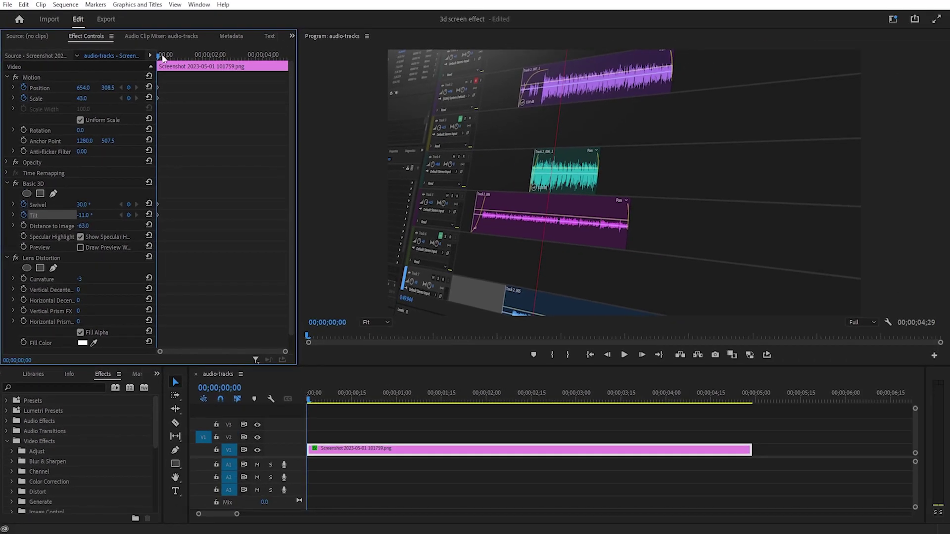
Add Position, Scale, Swivel and Tilt keyframes to the screenshot clip at 00;00;02;00.
click(624, 355)
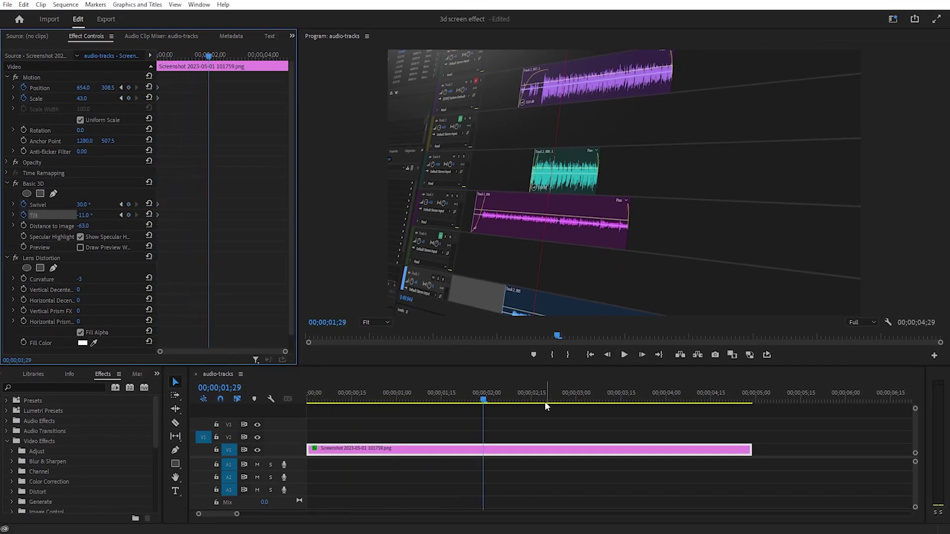
click(487, 400)
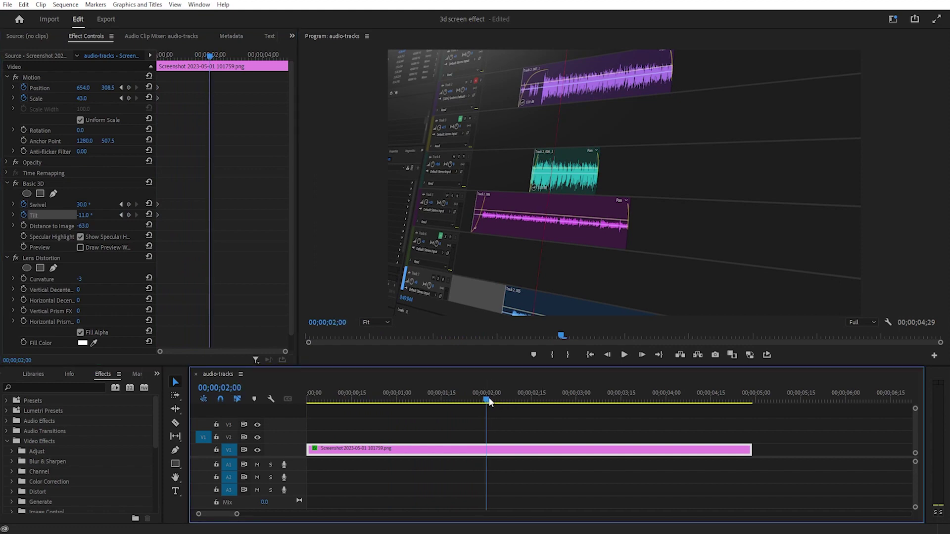
click(128, 89)
click(128, 98)
click(129, 204)
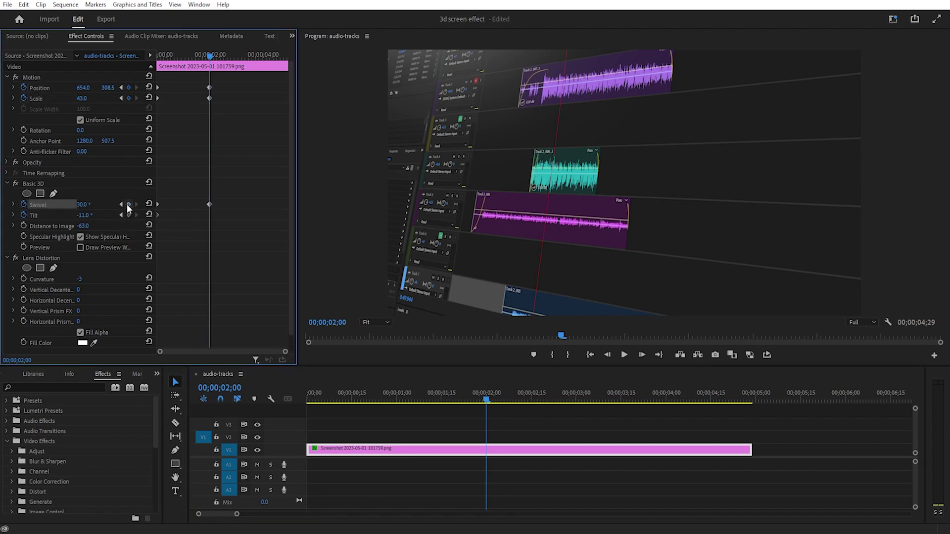
click(129, 215)
At 00;00;02;00, set Swivel to -8° and Tilt to 5°, and keyframe Distance to Image at -67.
mouse_move(84, 204)
mouse_down()
mouse_move(65, 204)
mouse_move(94, 215)
mouse_up()
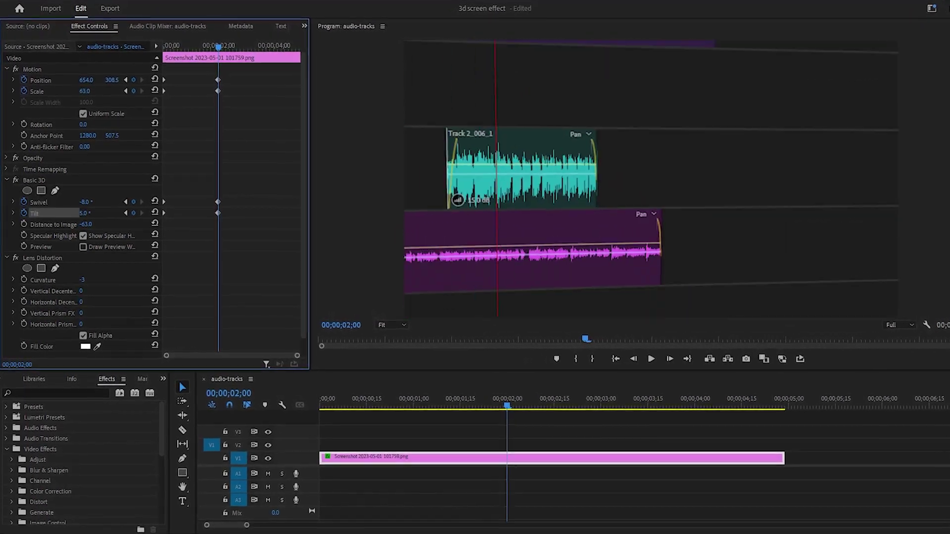
click(24, 224)
mouse_move(87, 224)
mouse_down()
mouse_move(147, 221)
mouse_move(82, 223)
mouse_up()
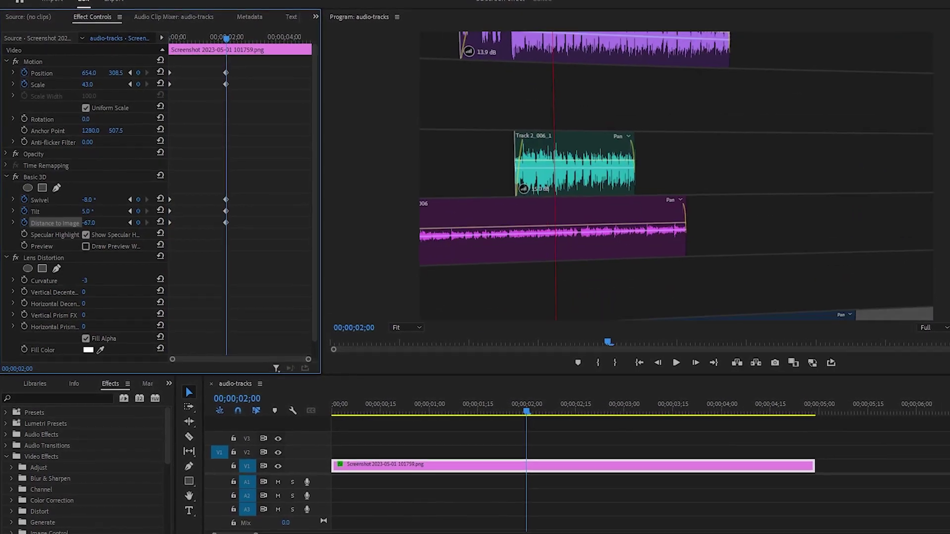
Trim the screenshot clip's end to 00;00;02;00 and make a subsequence from the clip.
drag(811, 465, 533, 485)
drag(533, 413, 386, 447)
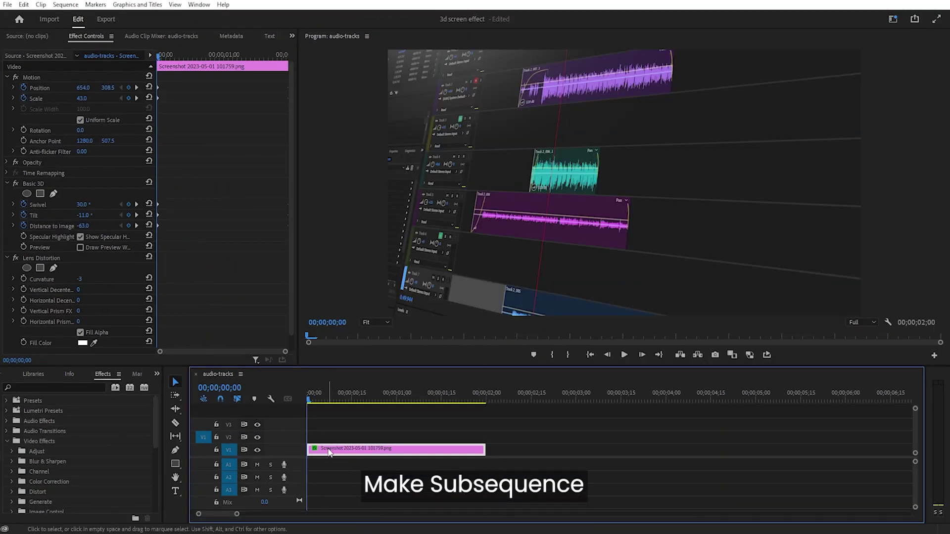
right_click(329, 451)
click(380, 291)
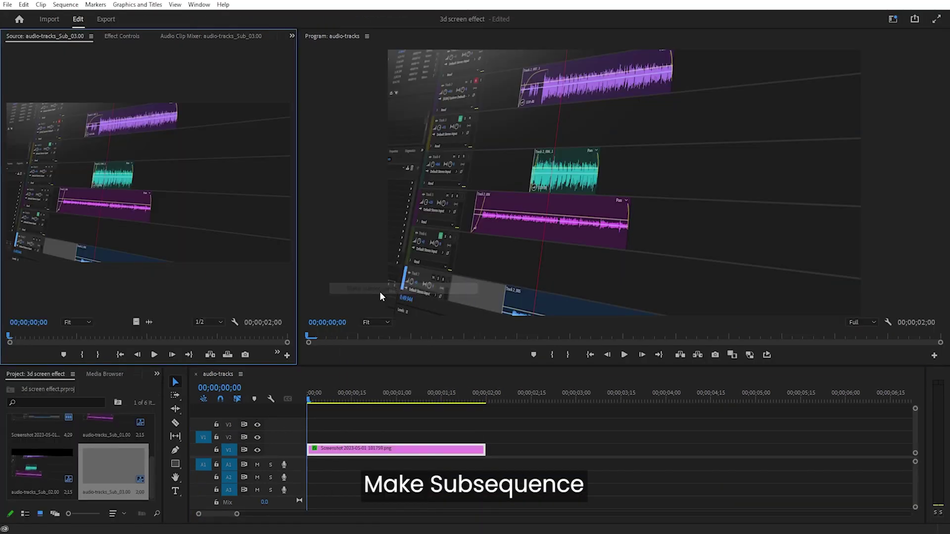
Place the new subsequence on V1 after the screenshot clip, starting at about 00;00;02;17, and select it.
drag(140, 456, 538, 450)
drag(533, 406, 541, 428)
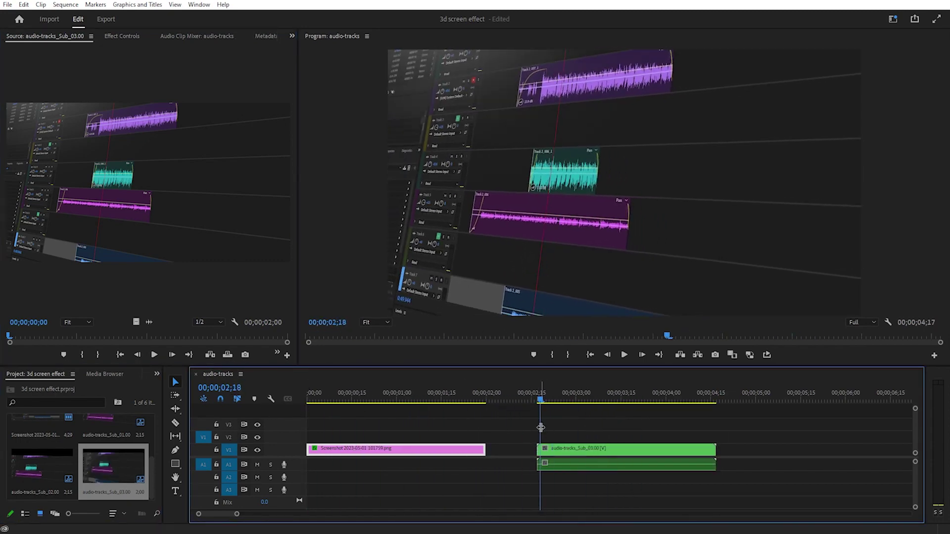
click(549, 447)
Apply the Gaussian Blur effect to the subsequence clip and set its Blurriness to 5.
click(157, 373)
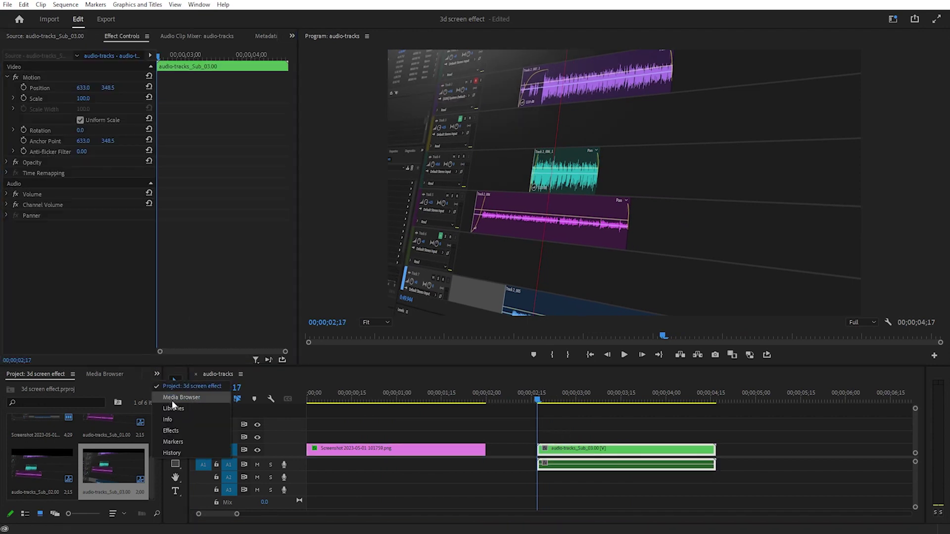
click(179, 431)
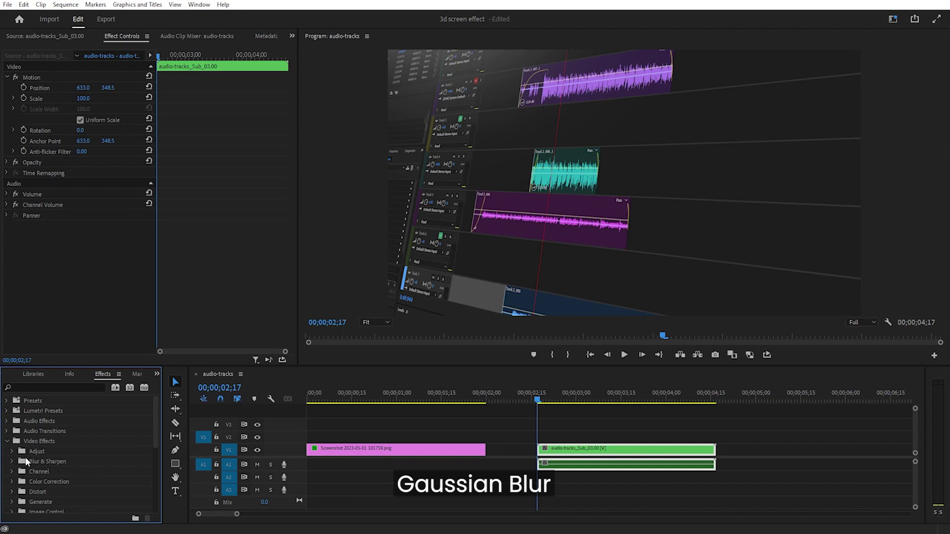
click(13, 462)
drag(55, 492, 557, 454)
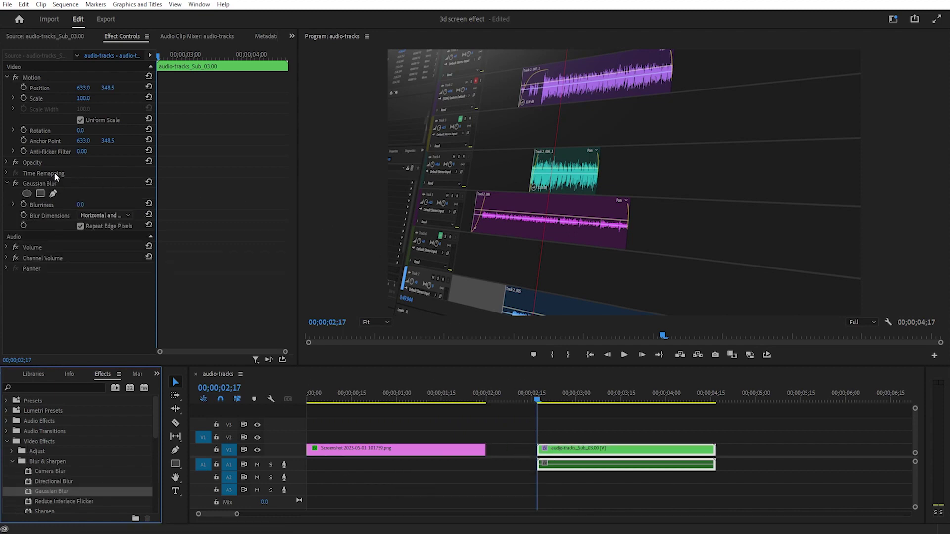
mouse_move(83, 207)
mouse_down()
mouse_move(128, 207)
mouse_move(87, 207)
mouse_up()
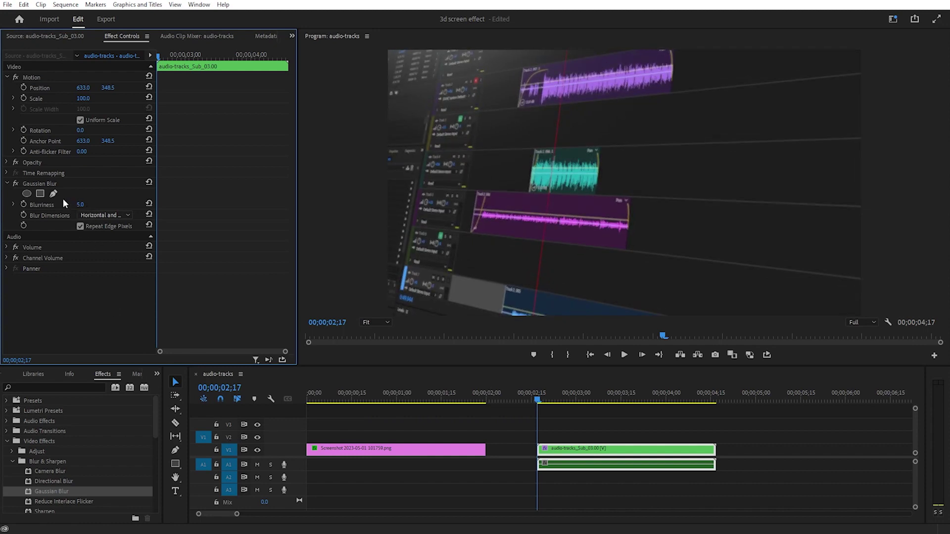
Add an ellipse mask to the Gaussian Blur, fit it as a flattened oval around the teal audio clip, and invert it.
click(26, 193)
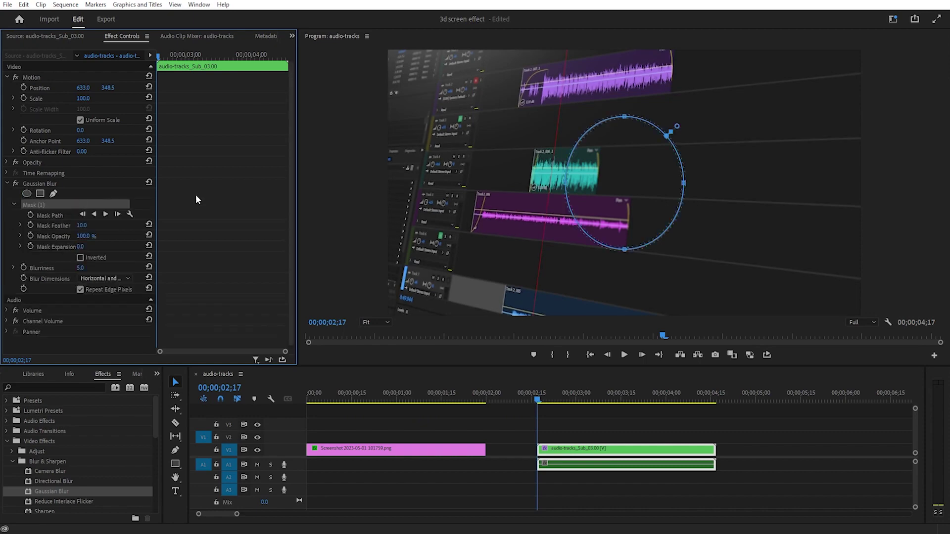
drag(616, 185, 557, 178)
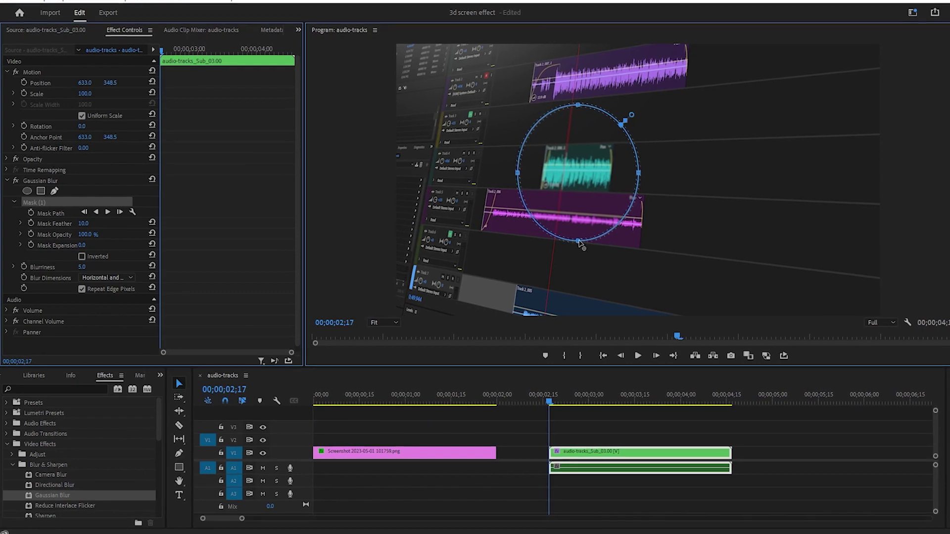
drag(580, 241, 580, 219)
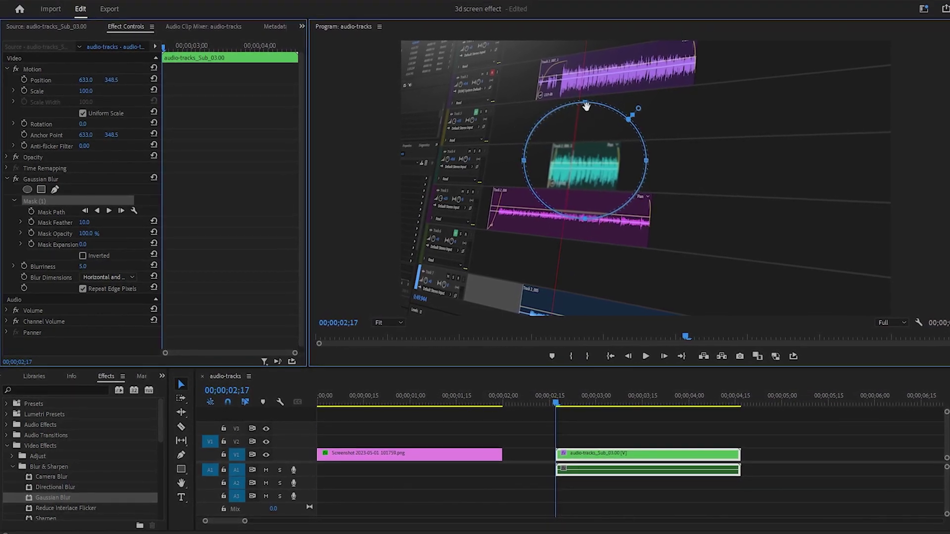
drag(587, 104, 587, 114)
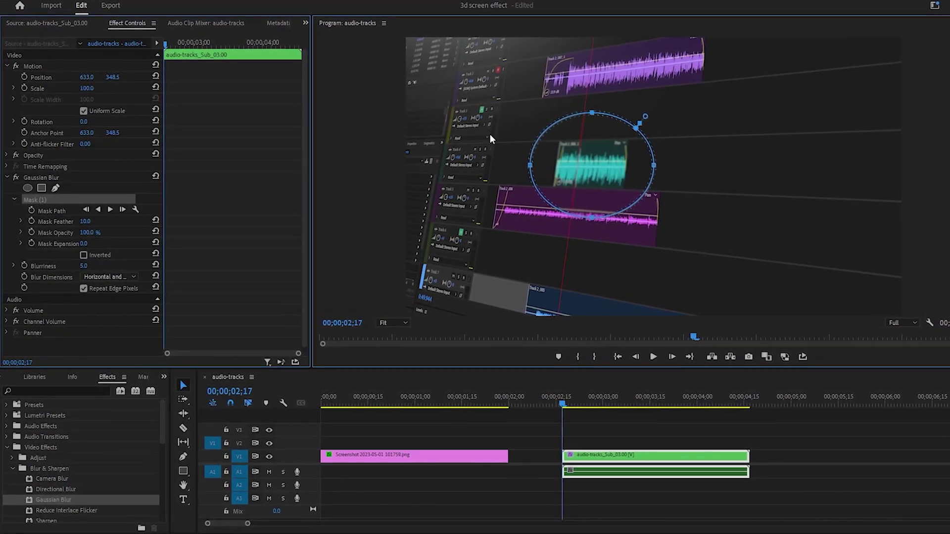
click(82, 255)
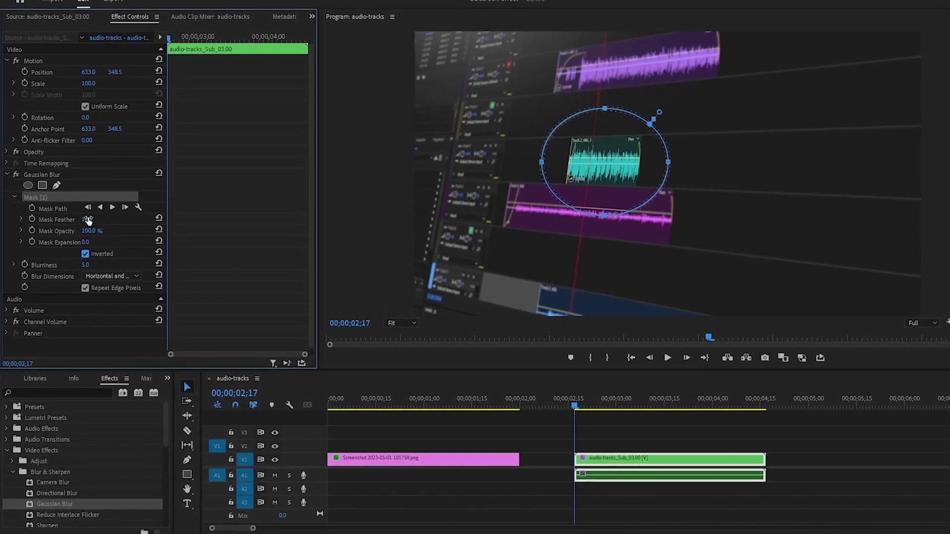
Set the blur mask's expansion to 20 and its feather to 14.
click(85, 242)
text(25)
key(Return)
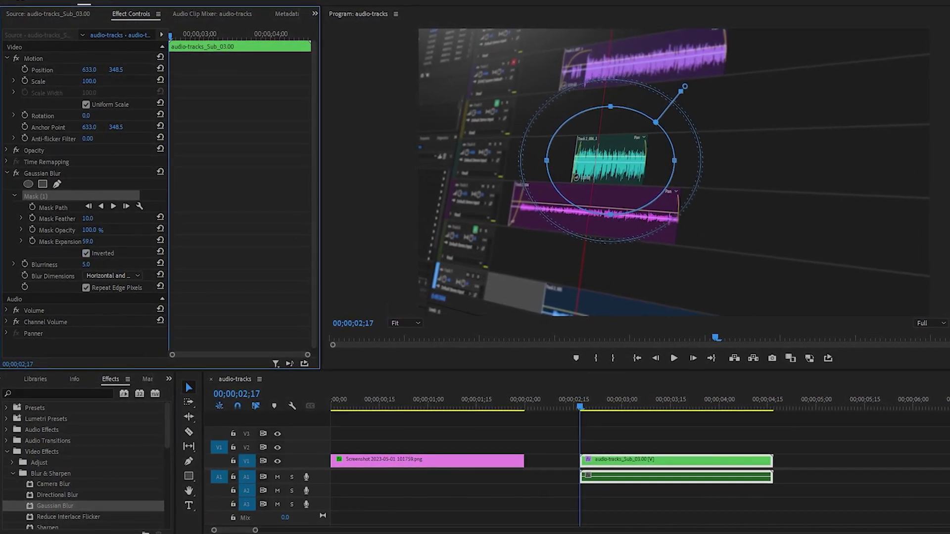
click(88, 242)
text(20)
key(Return)
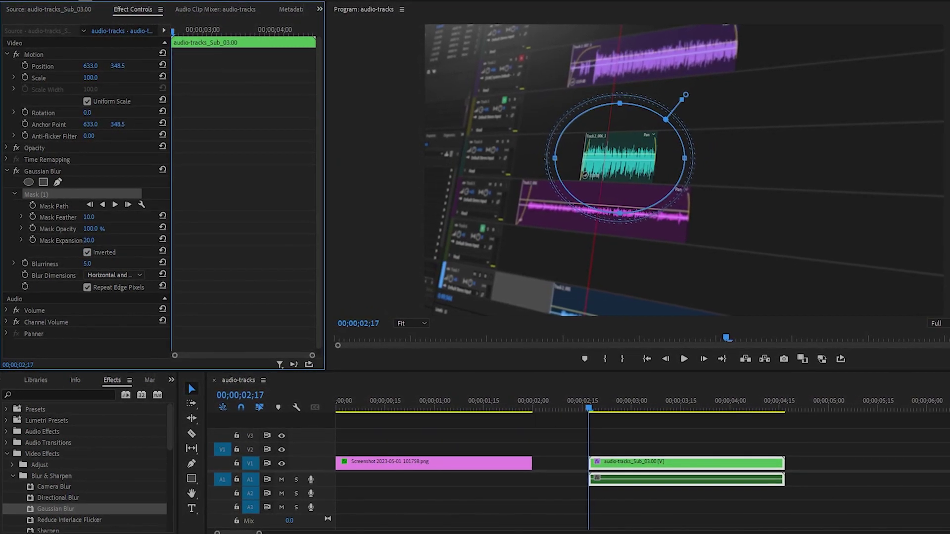
click(88, 217)
text(14)
key(Return)
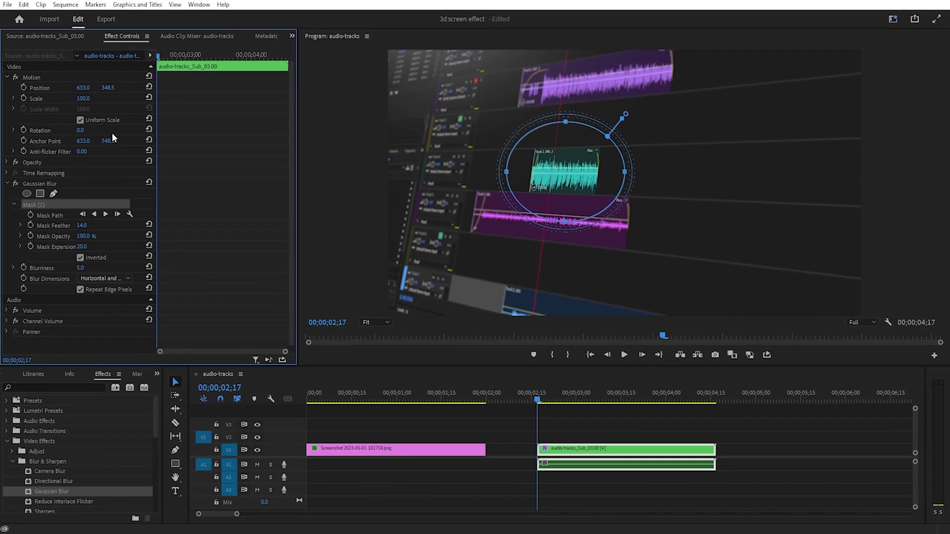
Keyframe the blur mask's path at 00;00;02;17 and at 00;00;04;15, moving the ellipse onto the teal audio clip at the second time.
click(30, 214)
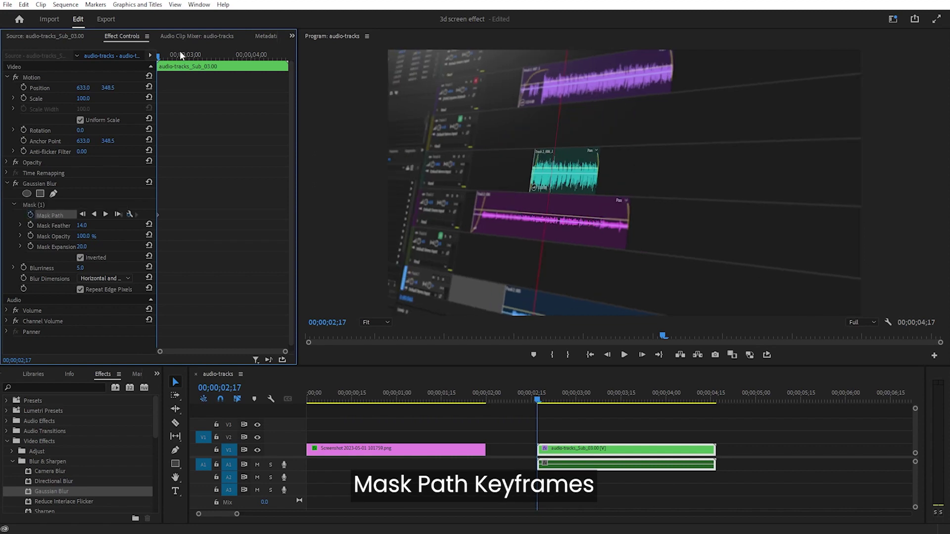
drag(158, 55, 284, 57)
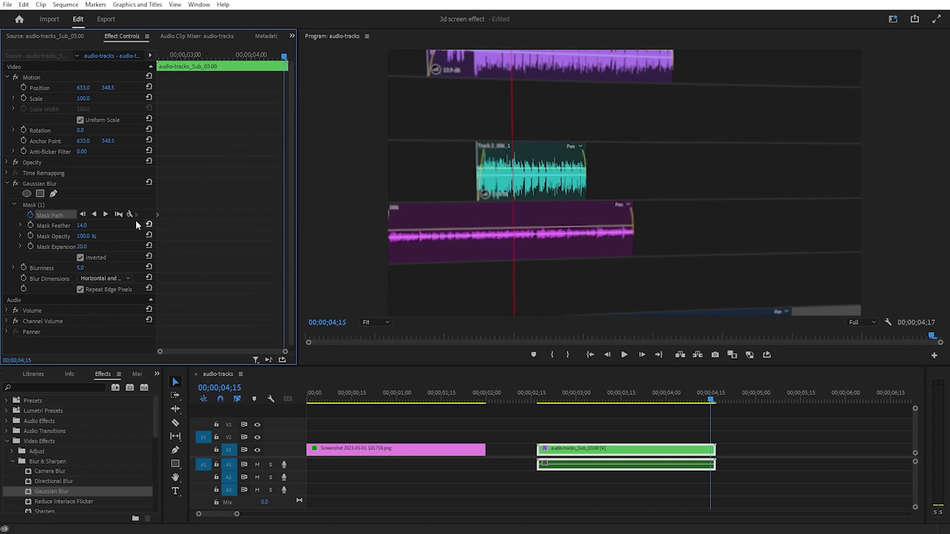
click(43, 204)
drag(563, 176, 528, 175)
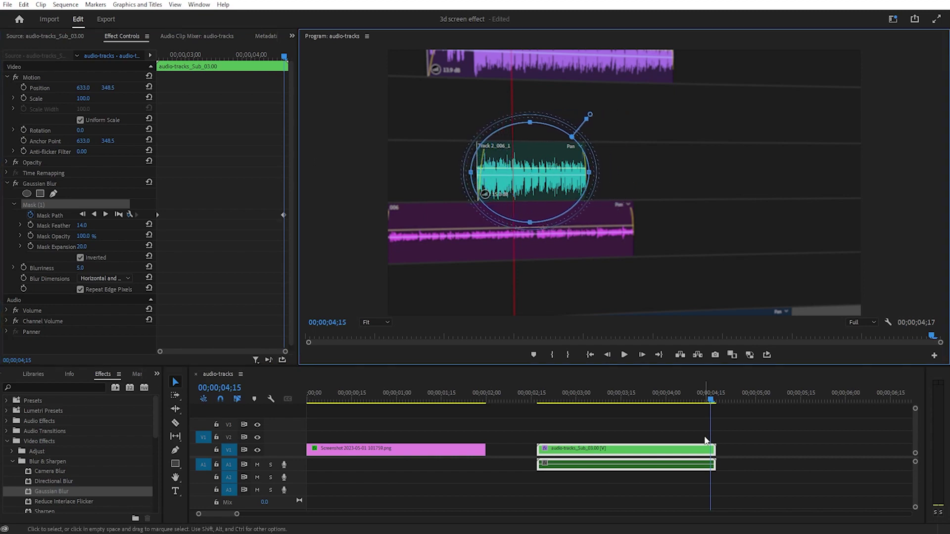
drag(714, 407, 606, 421)
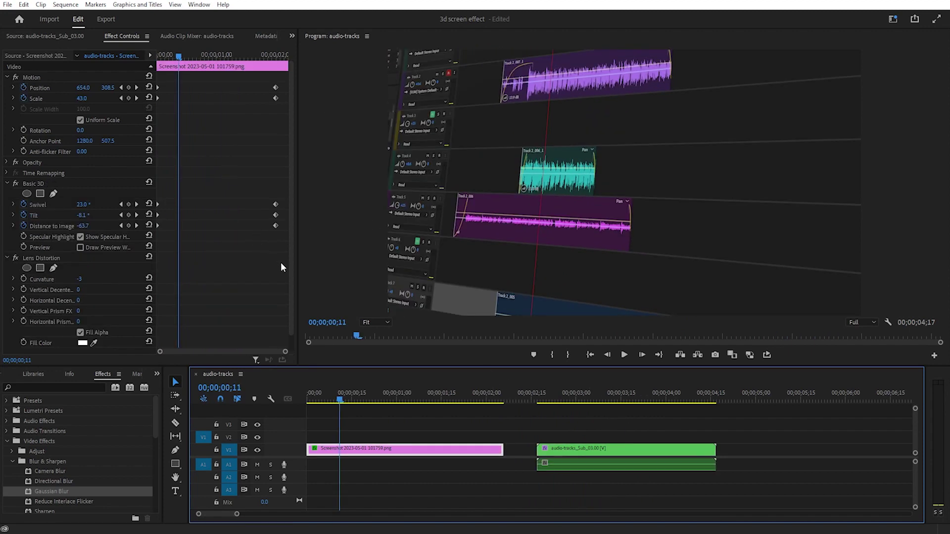
Set the temporal interpolation of the screenshot clip's Motion and Basic 3D keyframes to Bezier and play the animation from the start.
drag(281, 263, 214, 167)
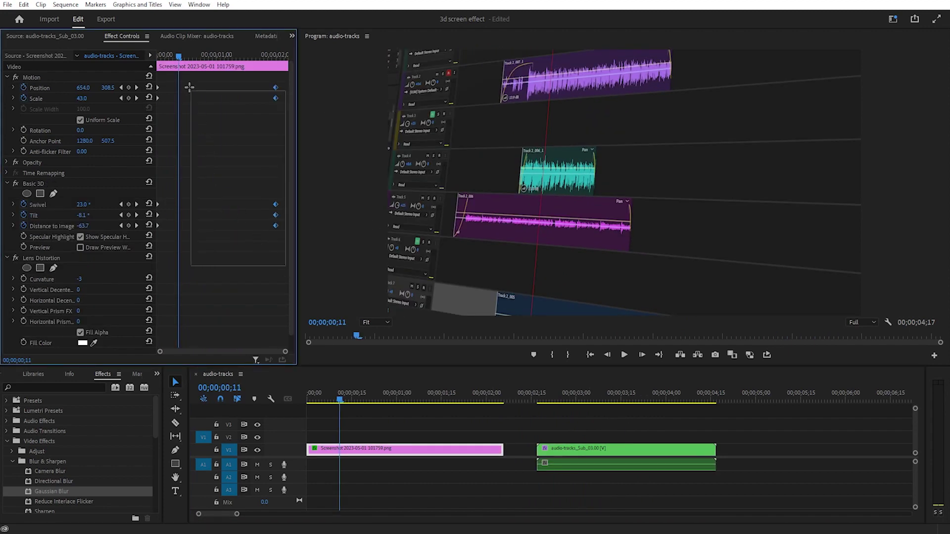
right_click(275, 101)
mouse_move(317, 185)
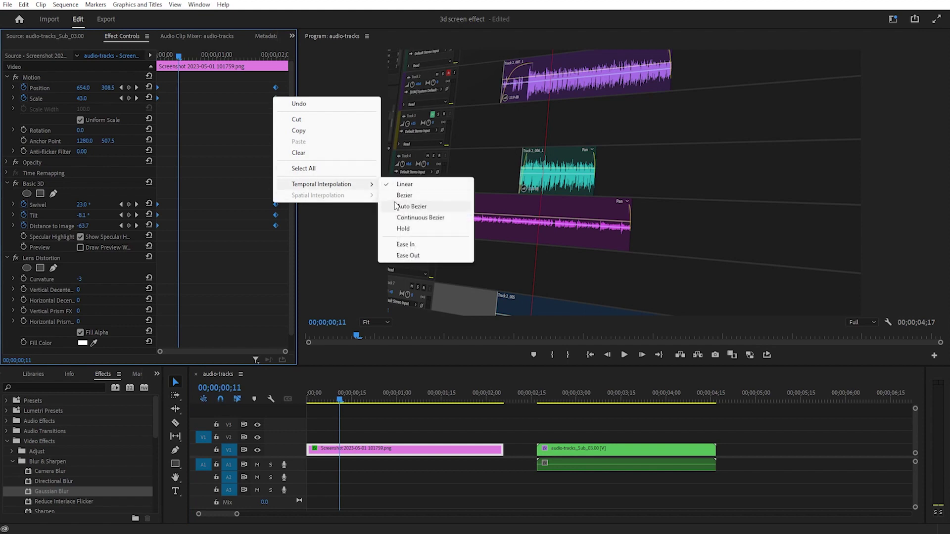
click(433, 197)
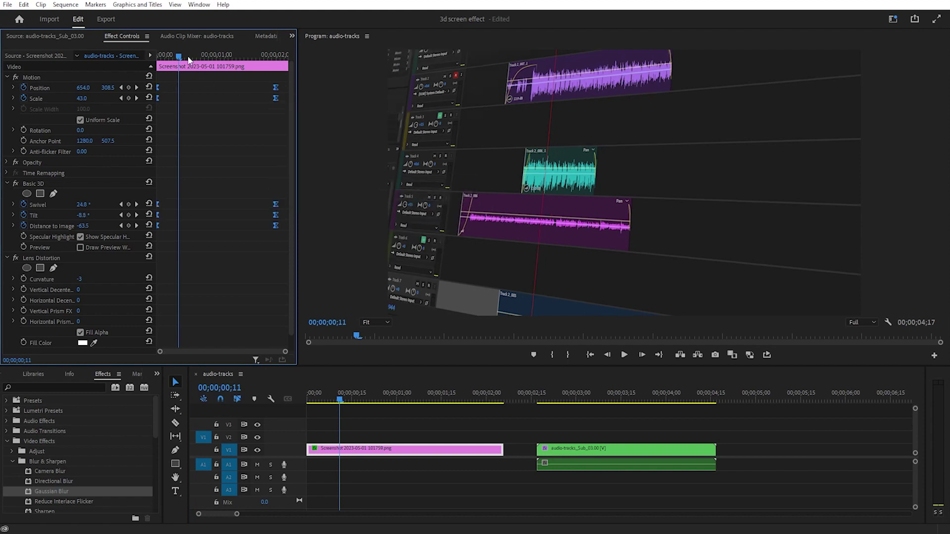
key(Home)
key(space)
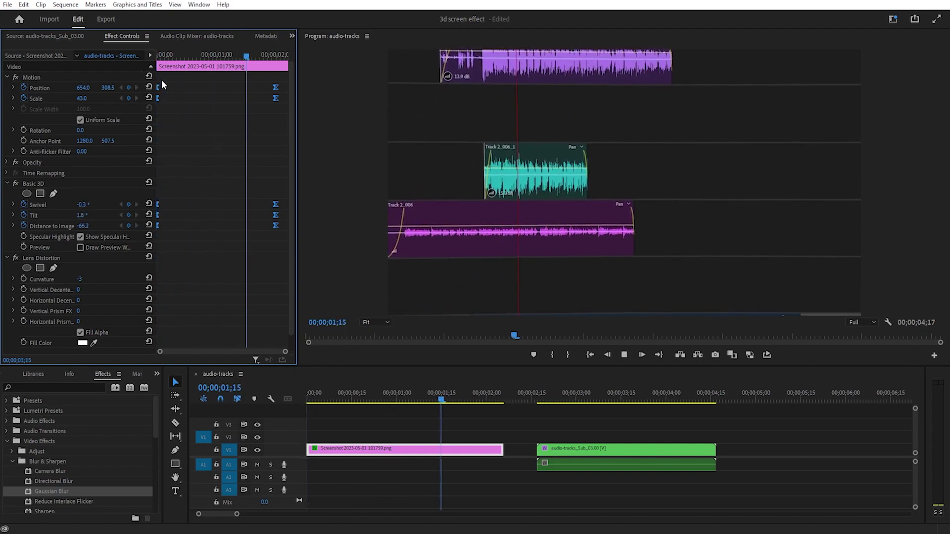